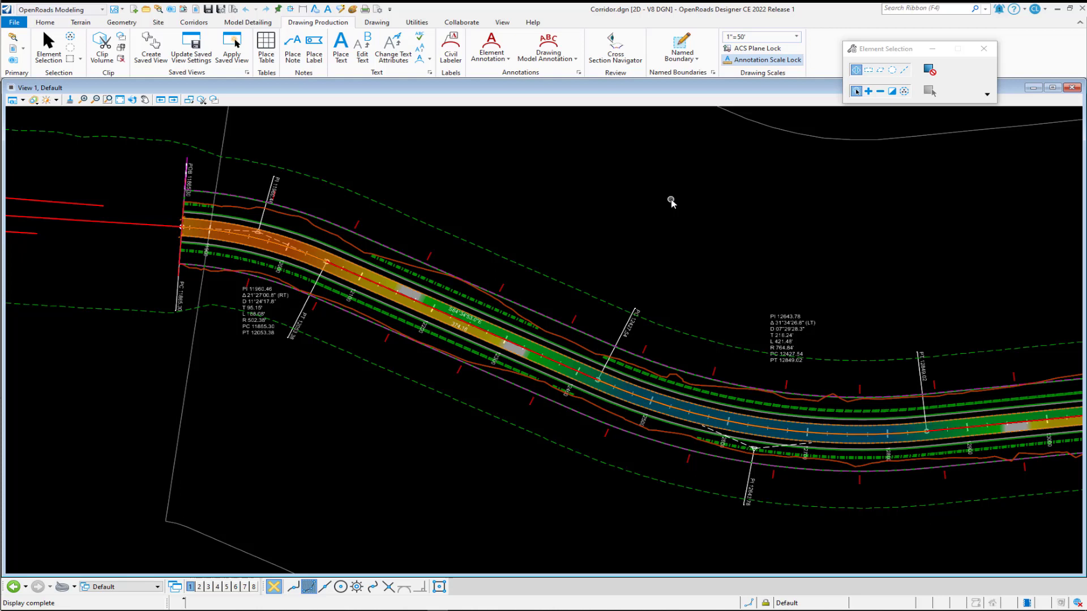
Select the Route97_Extension boundary under Plan Groups in Named Boundaries.
left_click(680, 45)
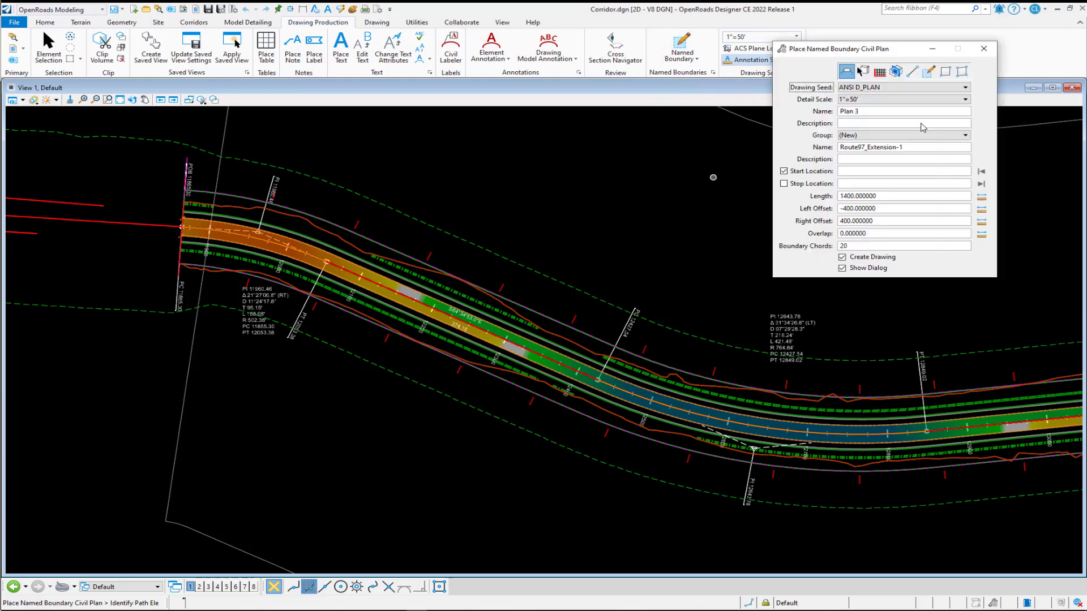
left_click(984, 49)
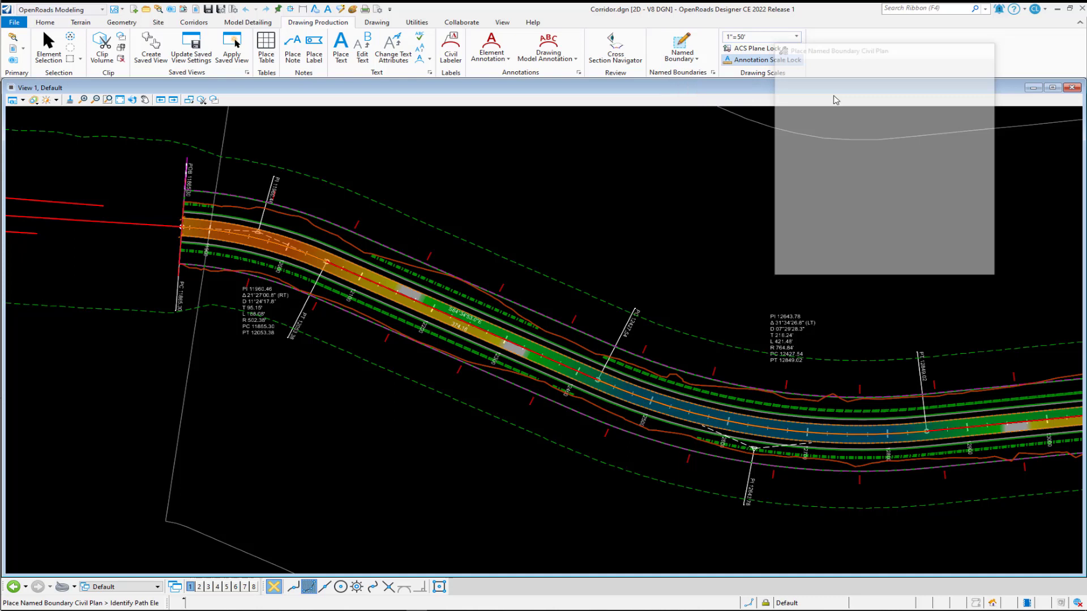
left_click(713, 72)
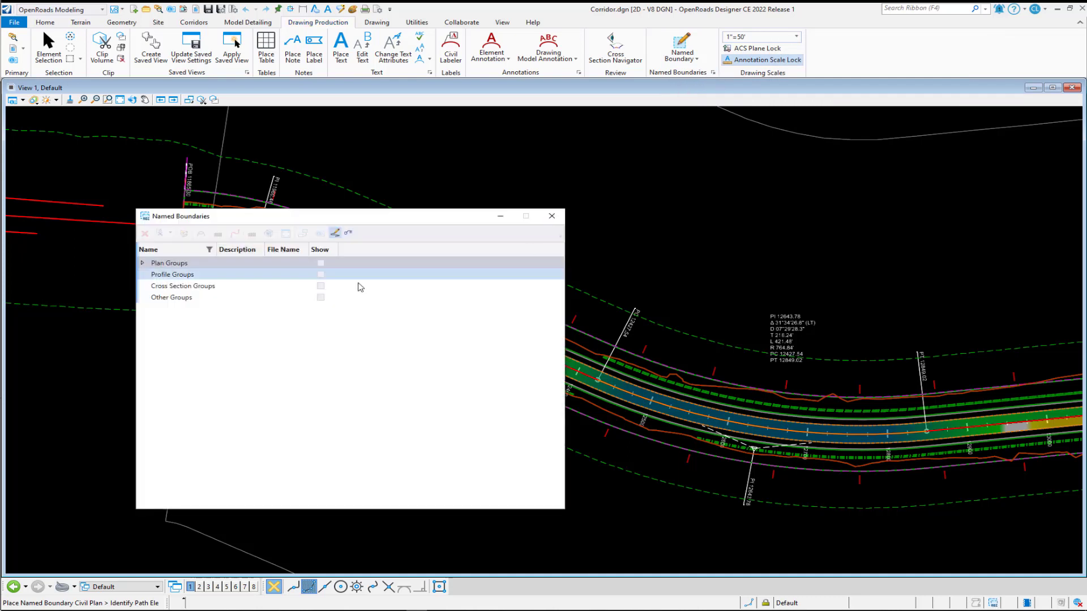
left_click(142, 263)
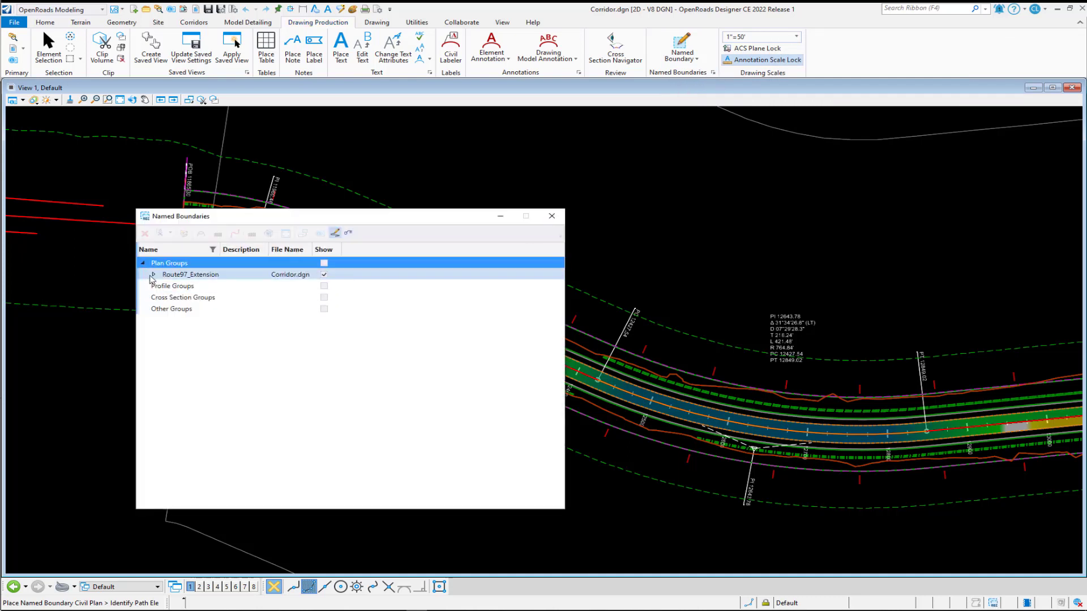
left_click(181, 274)
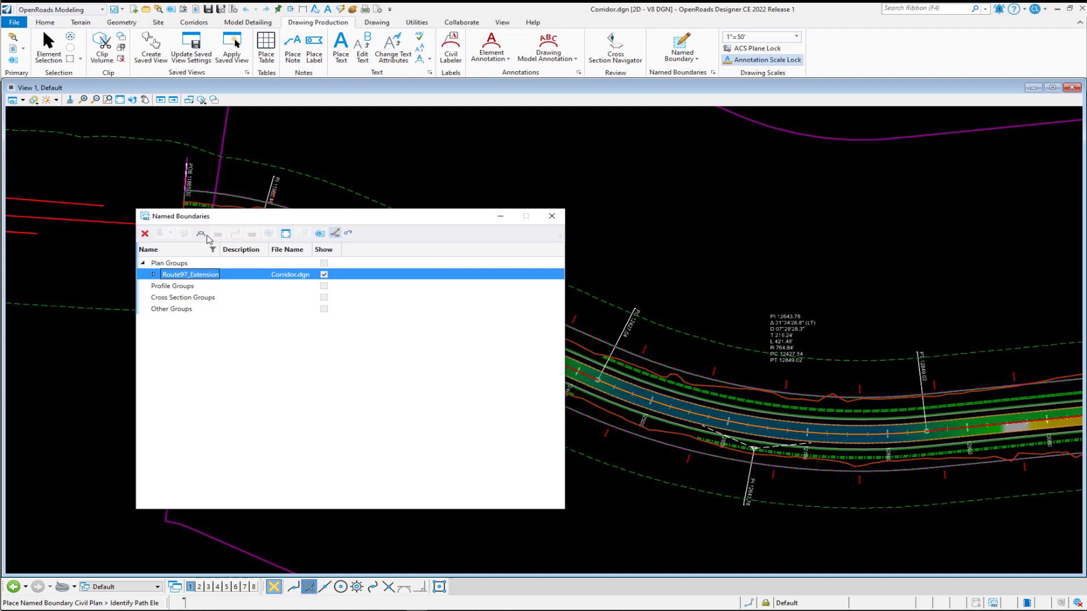
Create a drawing from it with view name 'Route97_Extension - Plan 1' and open the sheet.
left_click(337, 234)
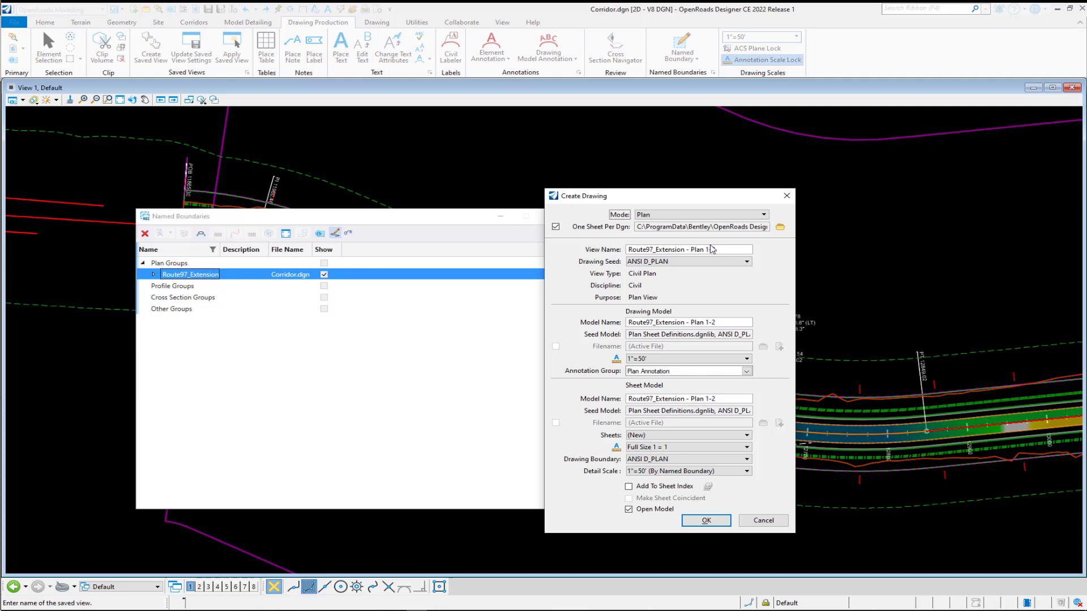
left_click(727, 249)
key("BackSpace")
key("BackSpace")
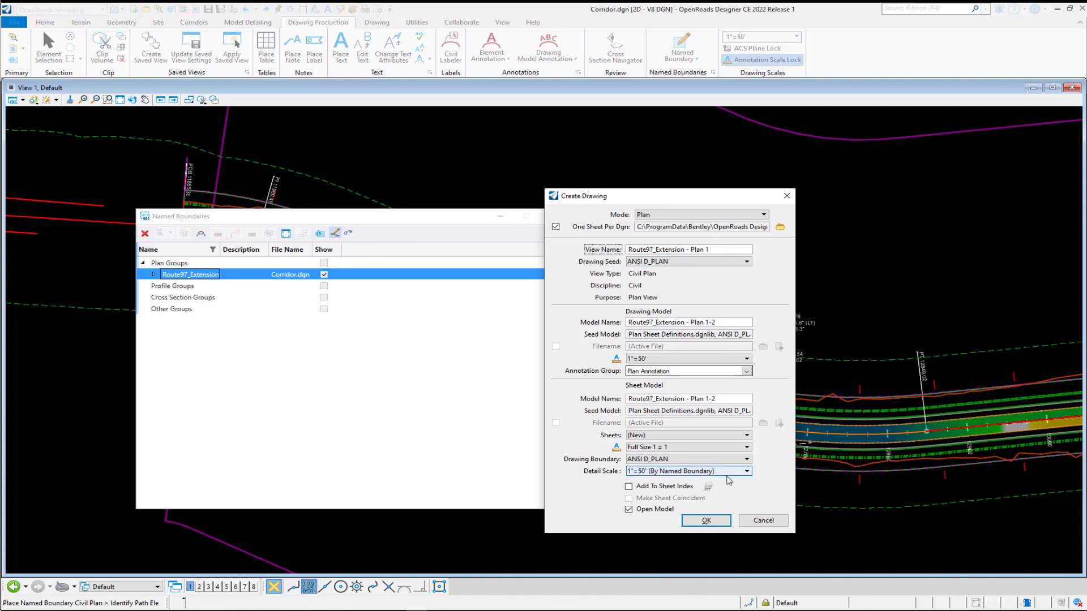
left_click(705, 521)
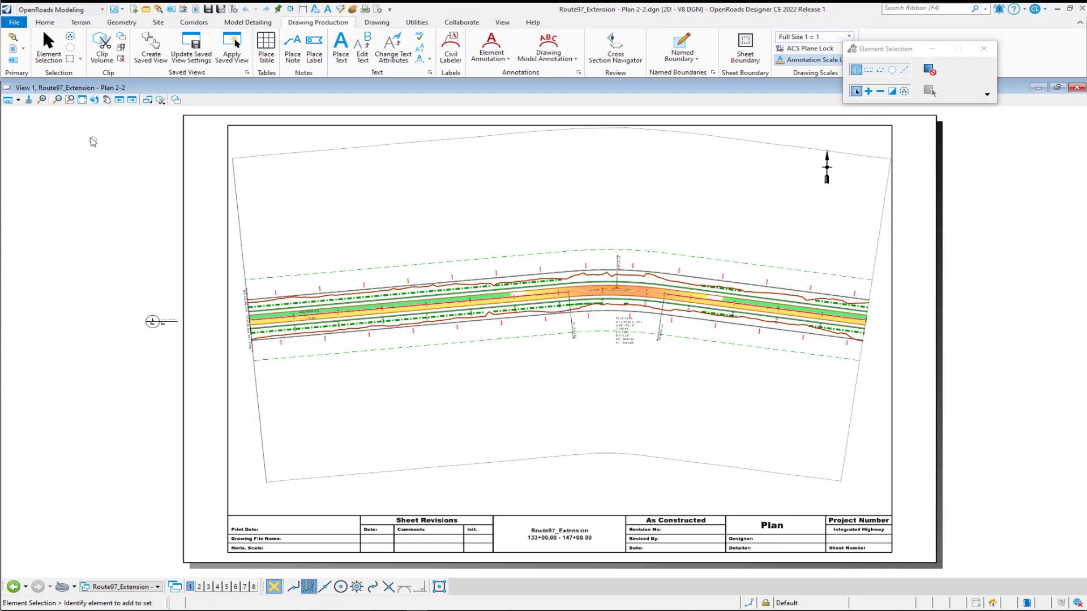
left_click(17, 104)
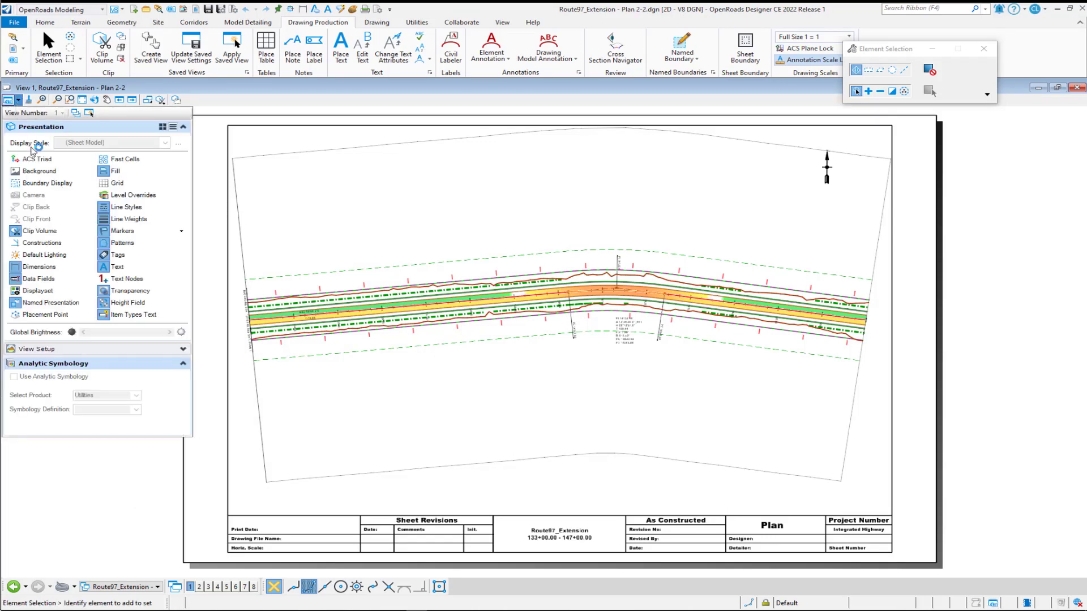
left_click(44, 243)
left_click(46, 244)
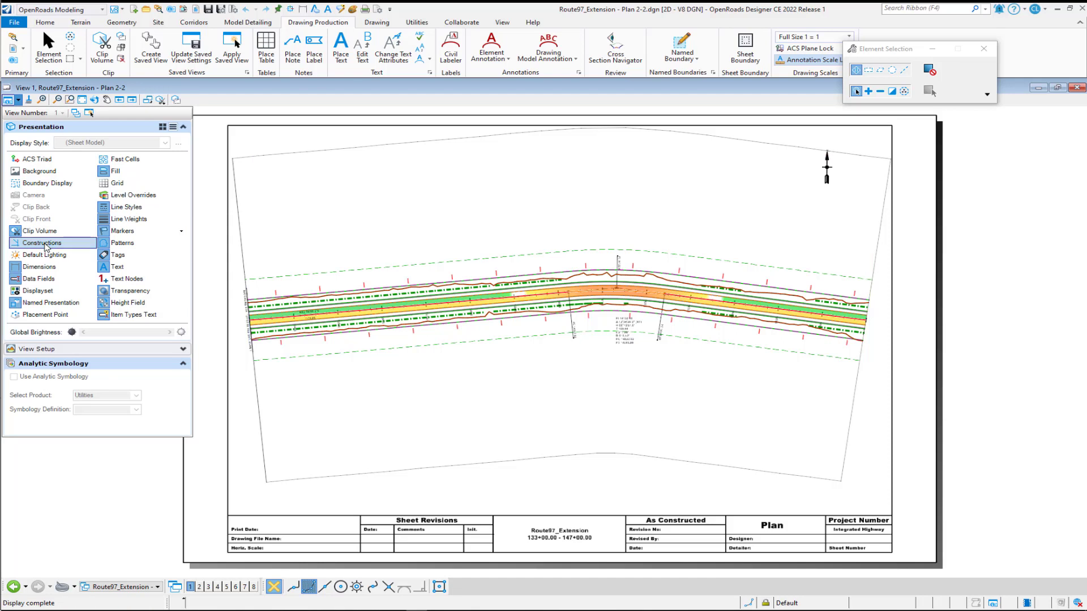
left_click(45, 244)
left_click(45, 244)
left_click(46, 245)
left_click(45, 244)
left_click(45, 243)
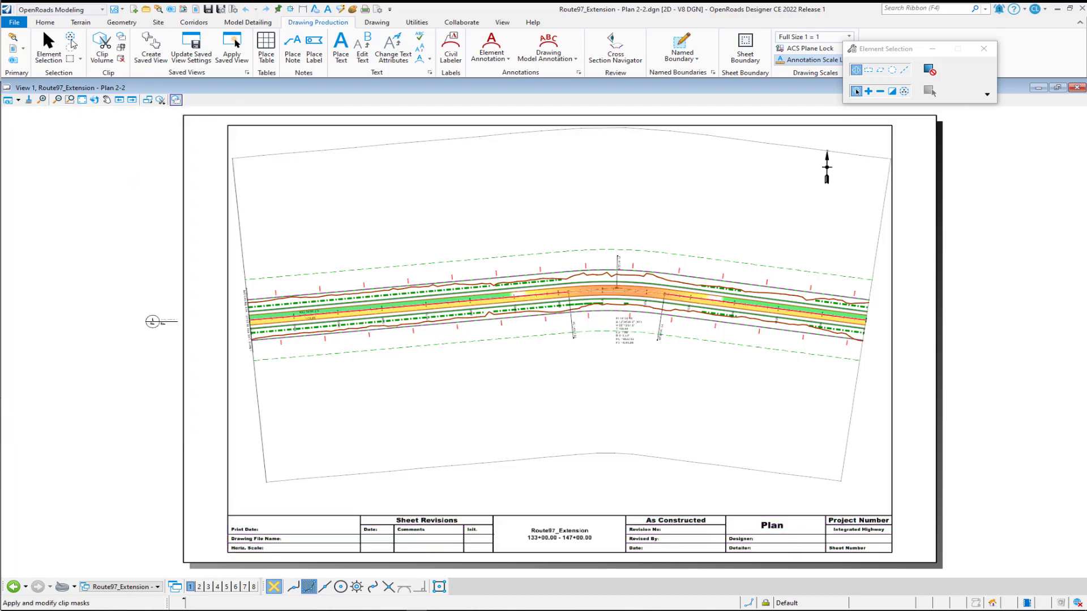
Open Plan Sheet Definitions.dgnlib from recent files and display its ANSI D_PLAN model.
left_click(22, 23)
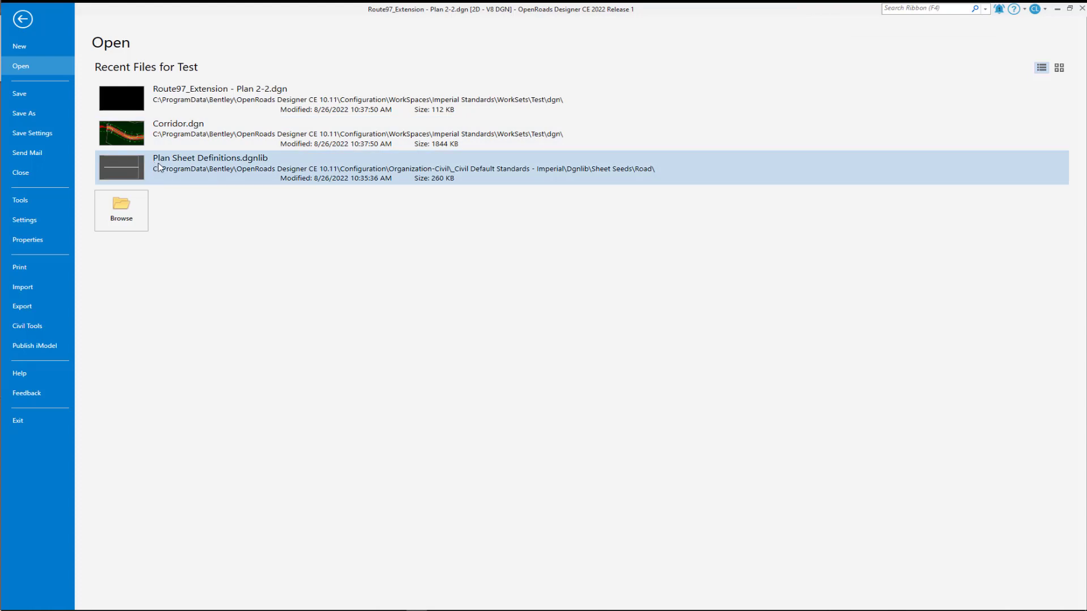
left_click(159, 167)
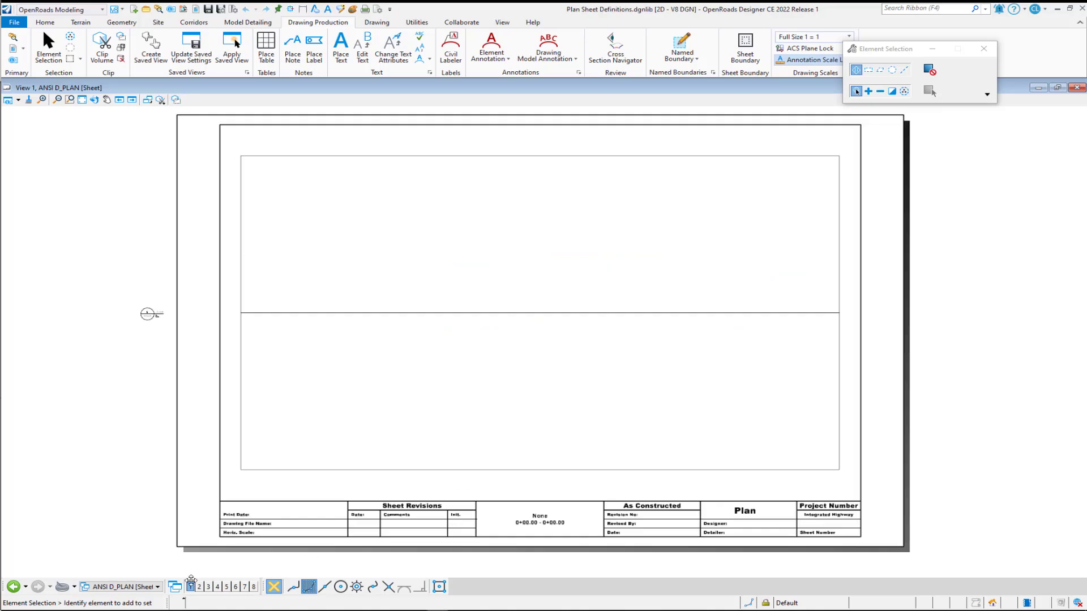
left_click(145, 588)
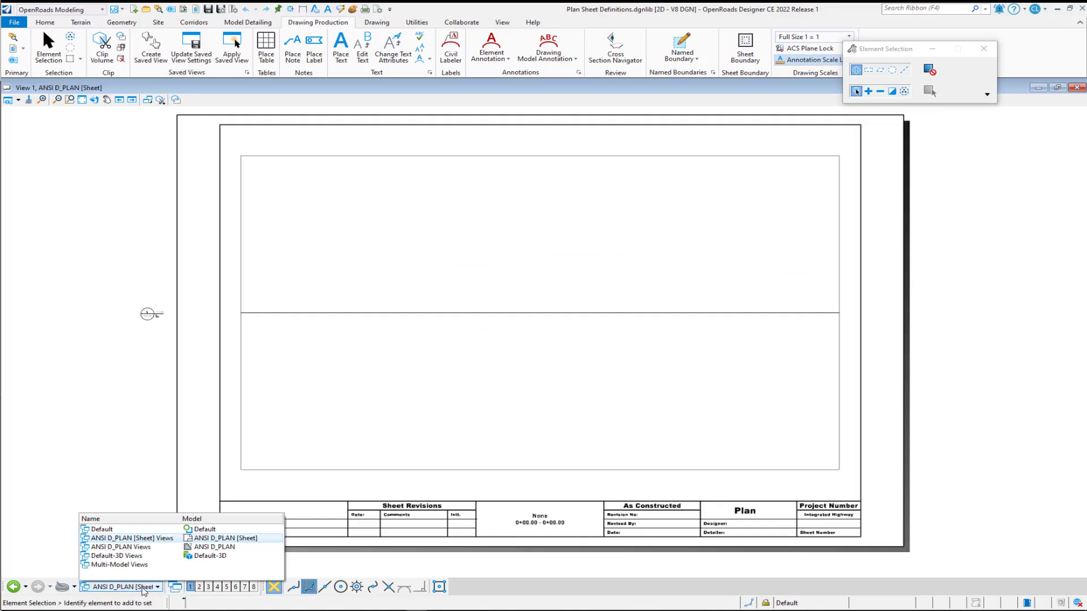
left_click(185, 547)
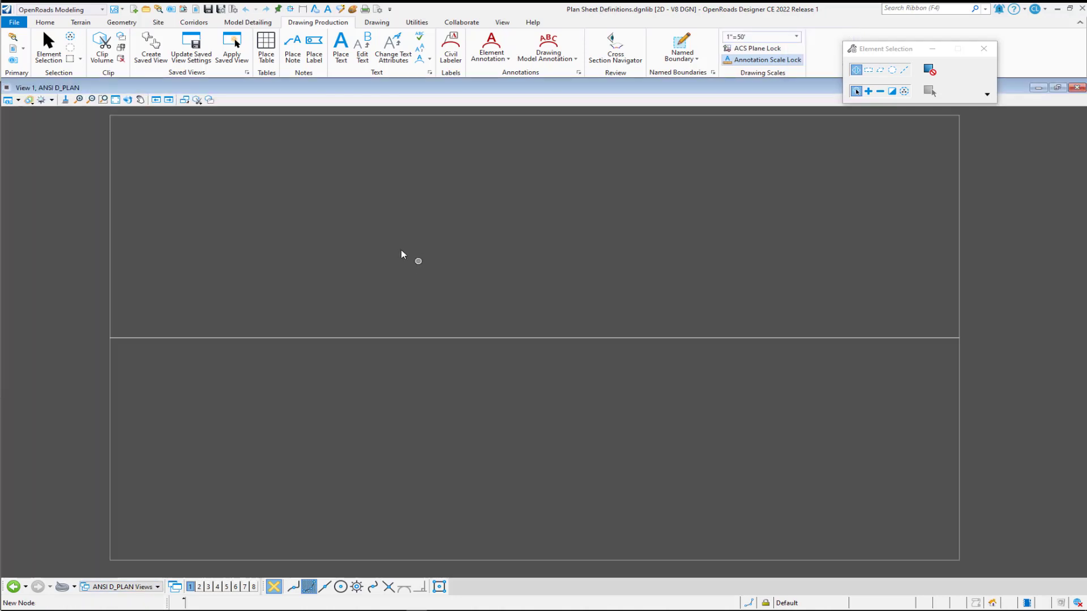
Set the sheet seed reference's Synchronize View to Volume Only and uncheck Use View Flags.
left_click(195, 9)
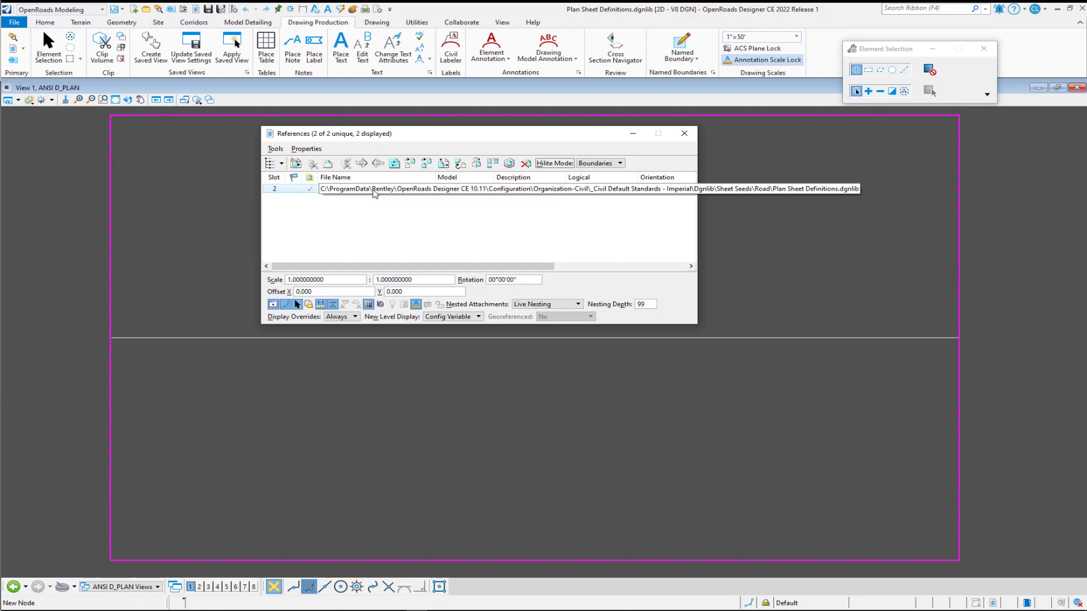
right_click(354, 191)
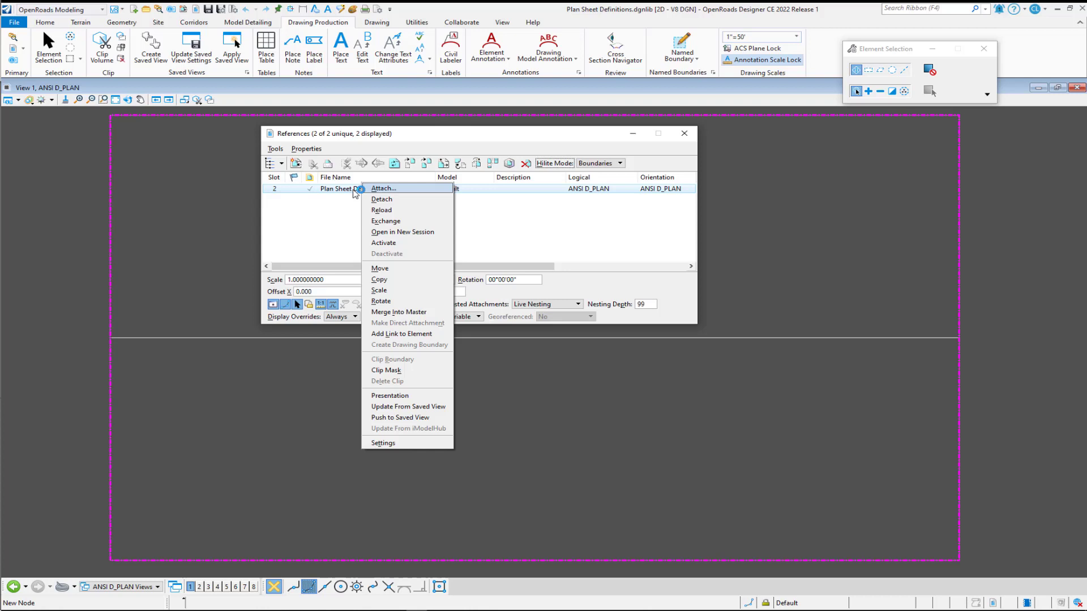
left_click(393, 396)
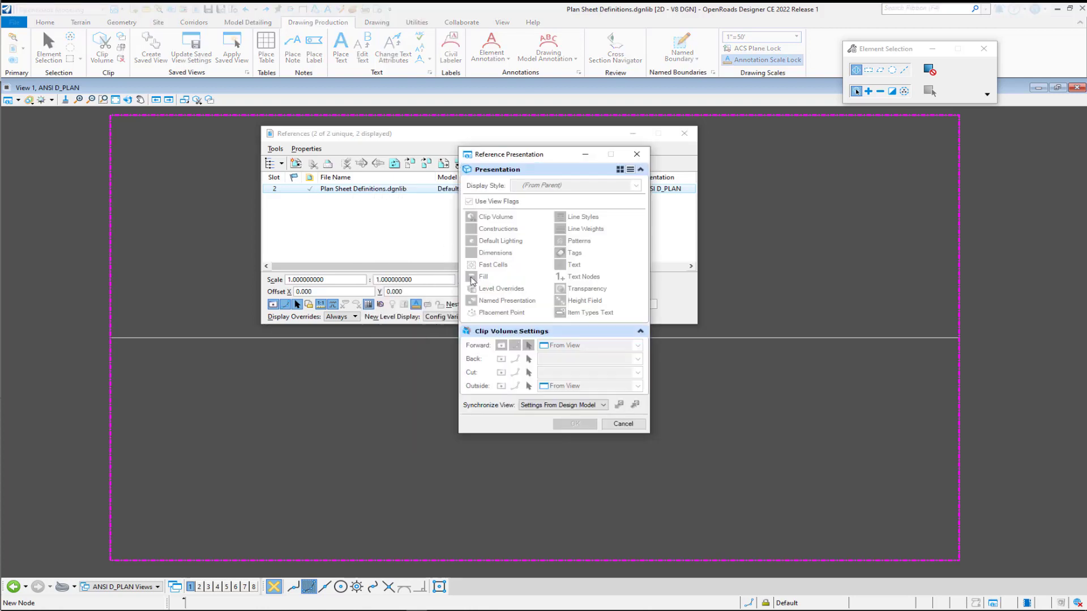
left_click(566, 406)
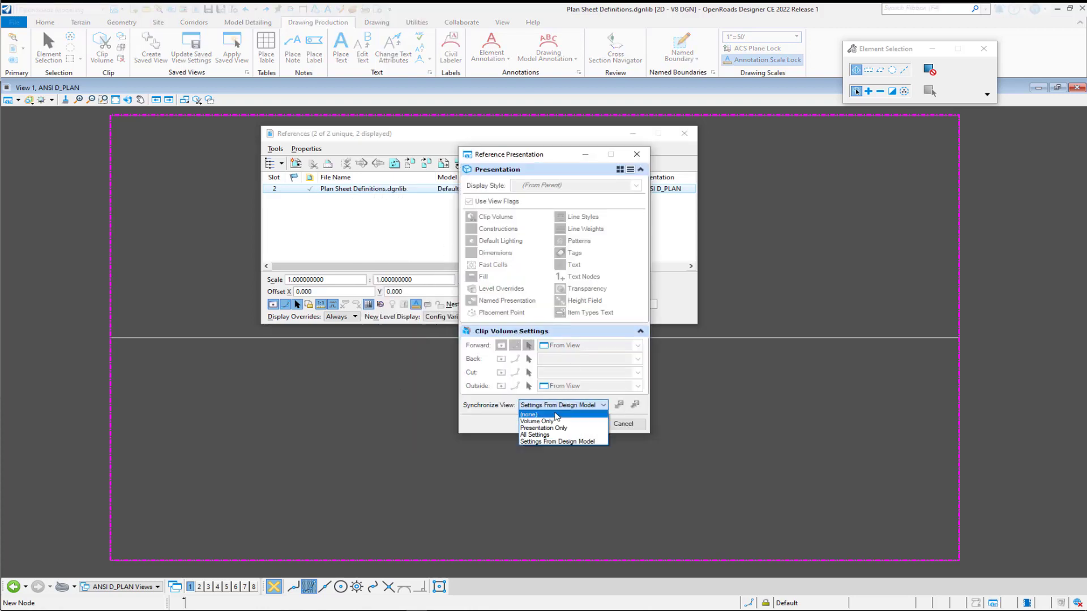
left_click(536, 421)
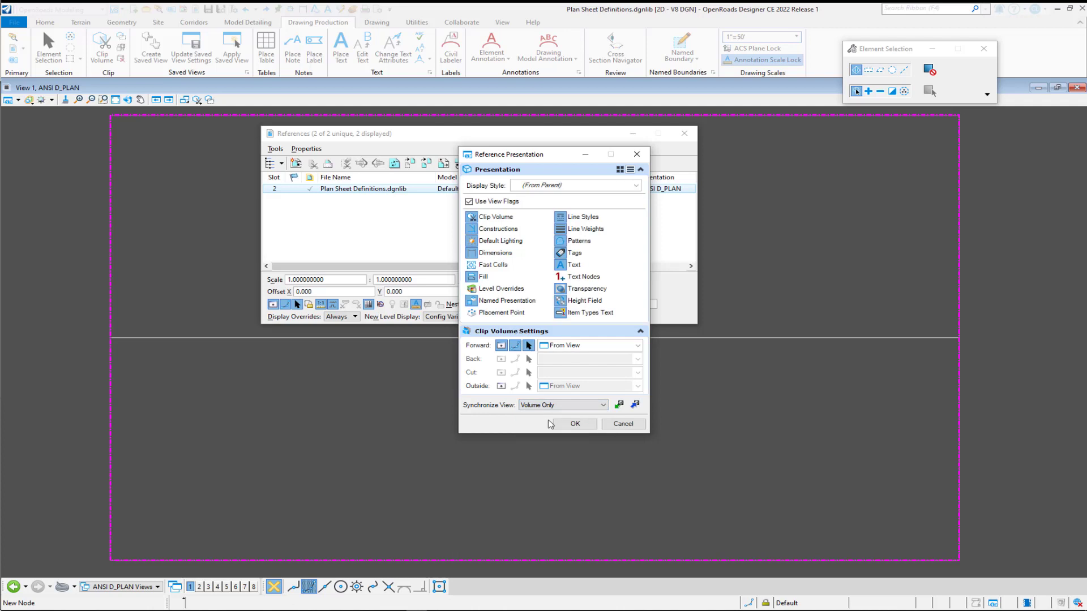
left_click(469, 202)
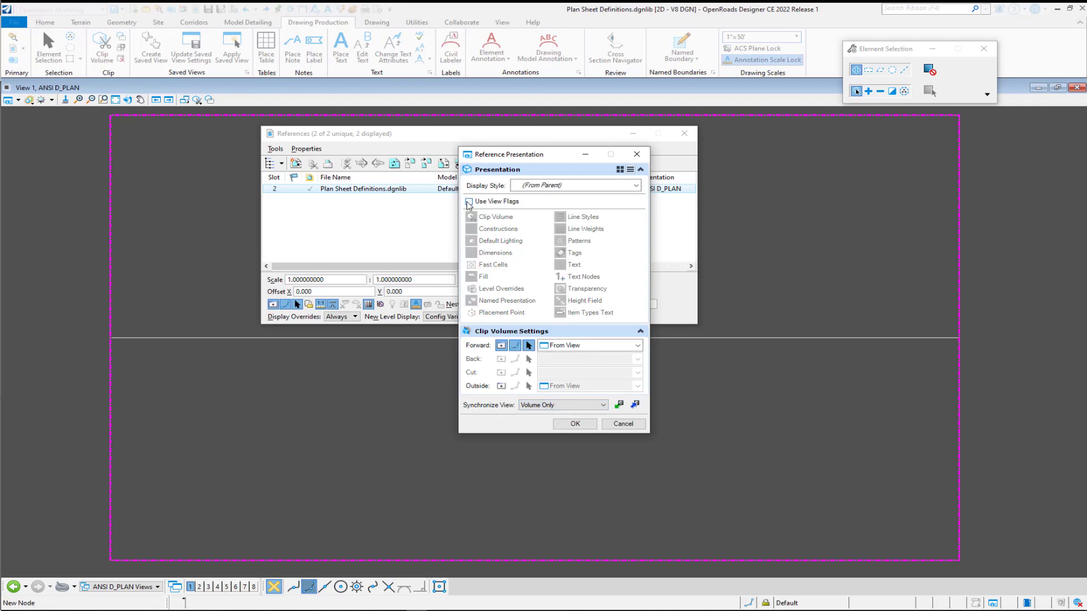
Change the reference's view synchronization to Settings From Design Model, confirm, and close References.
left_click(575, 424)
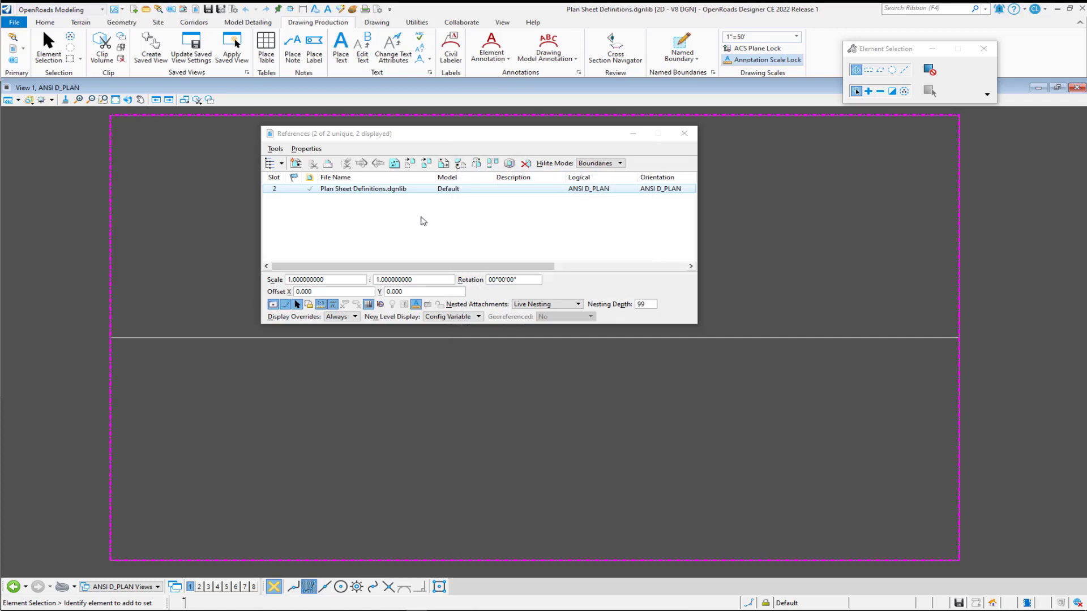
right_click(368, 192)
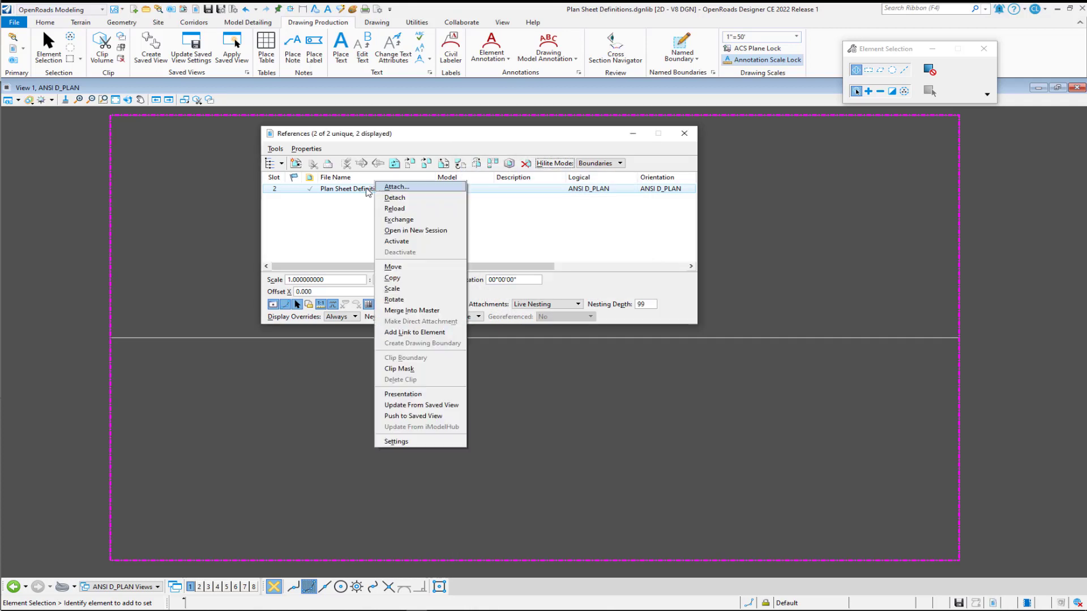
left_click(402, 394)
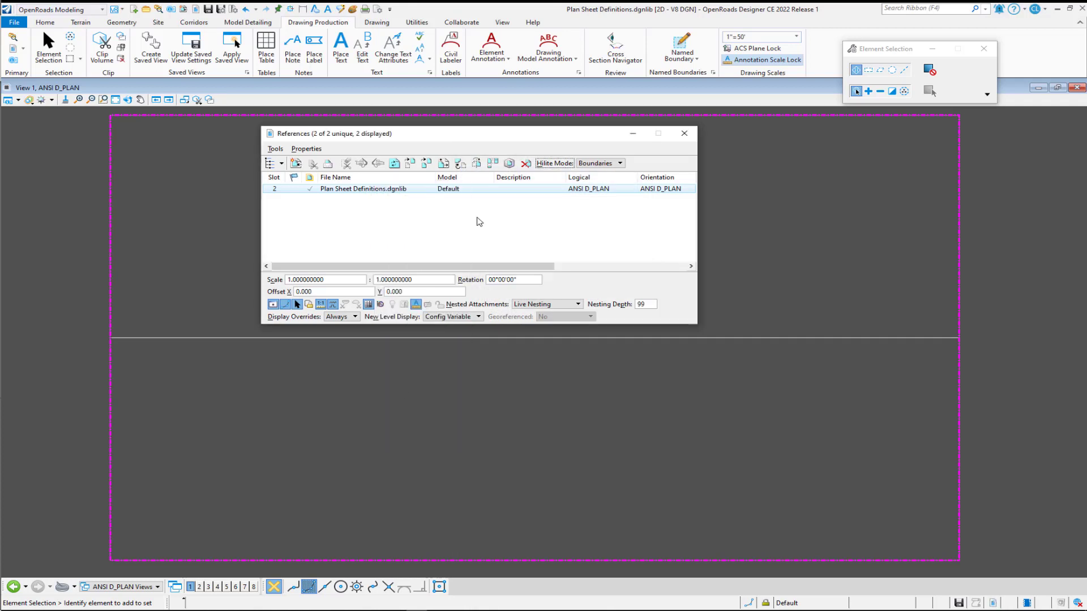
left_click(546, 405)
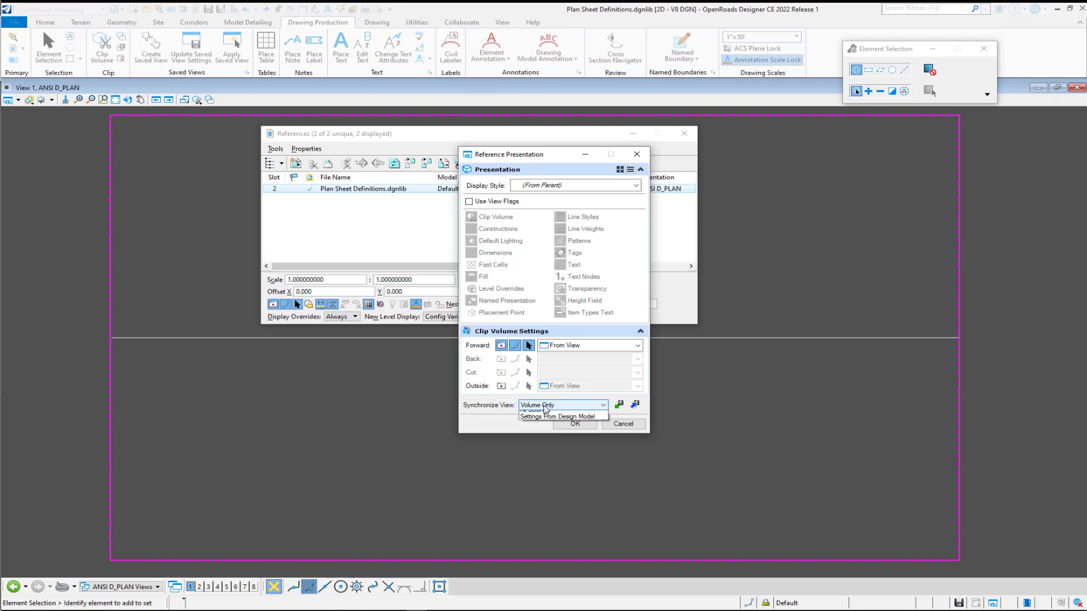
left_click(534, 442)
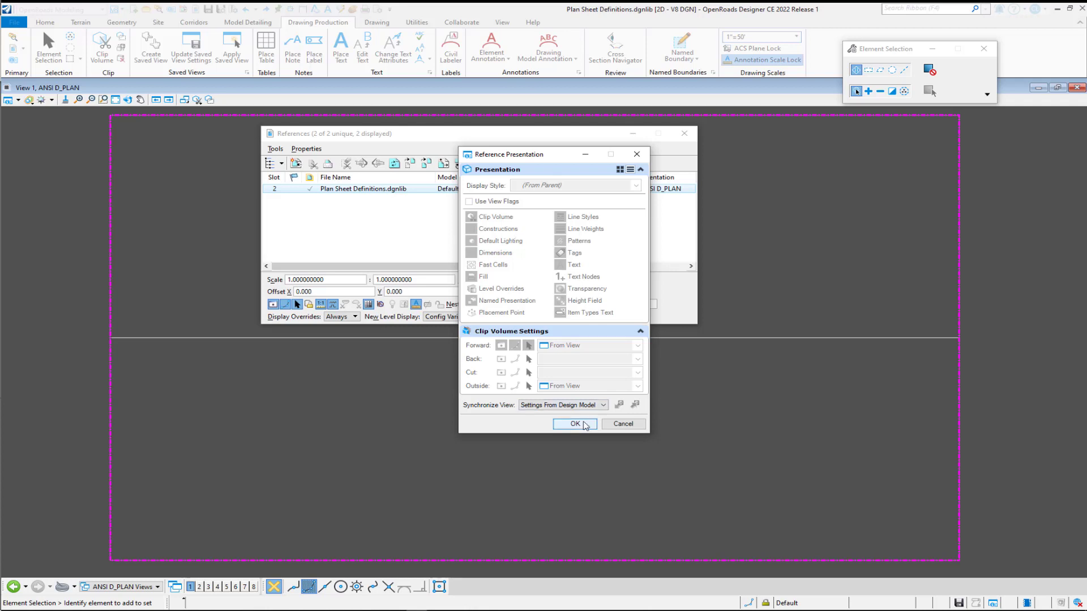
left_click(574, 424)
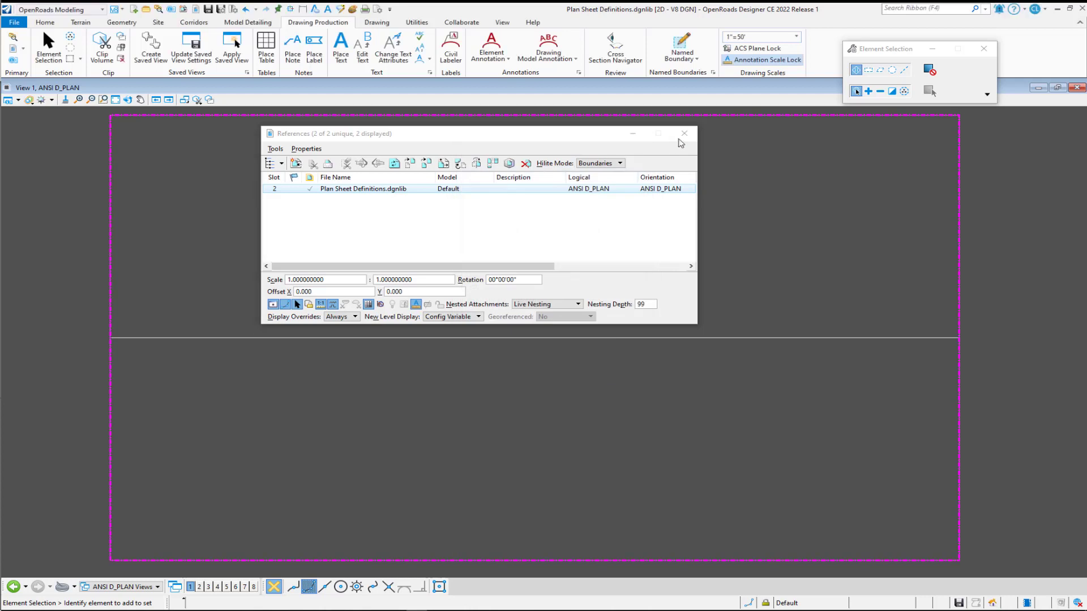
left_click(685, 133)
Return to Corridor.dgn and create a plan sheet from the Route97_Extension named boundary.
left_click(19, 25)
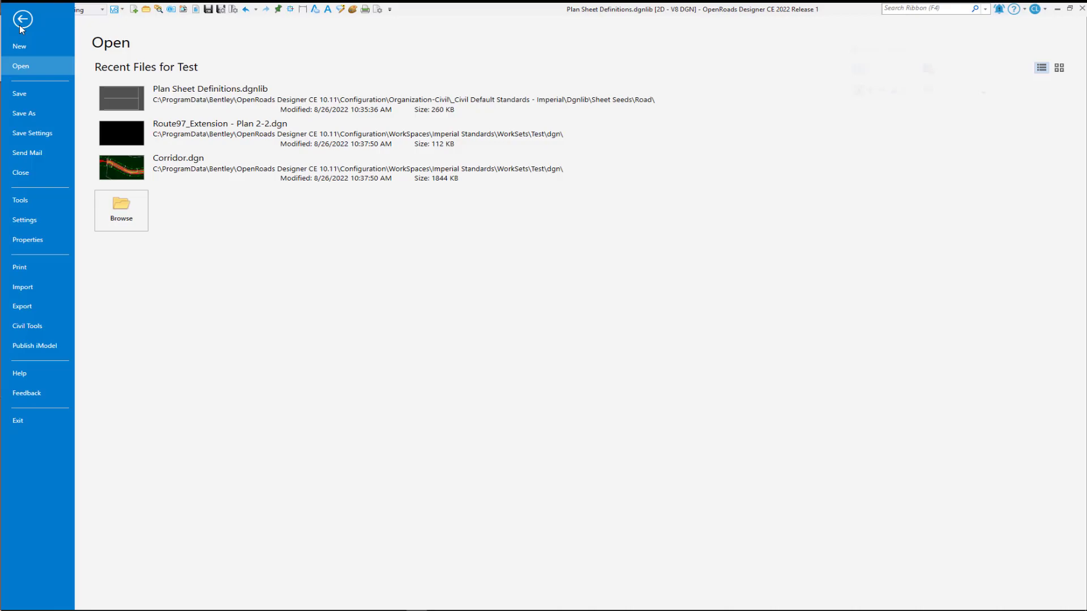
key("Escape")
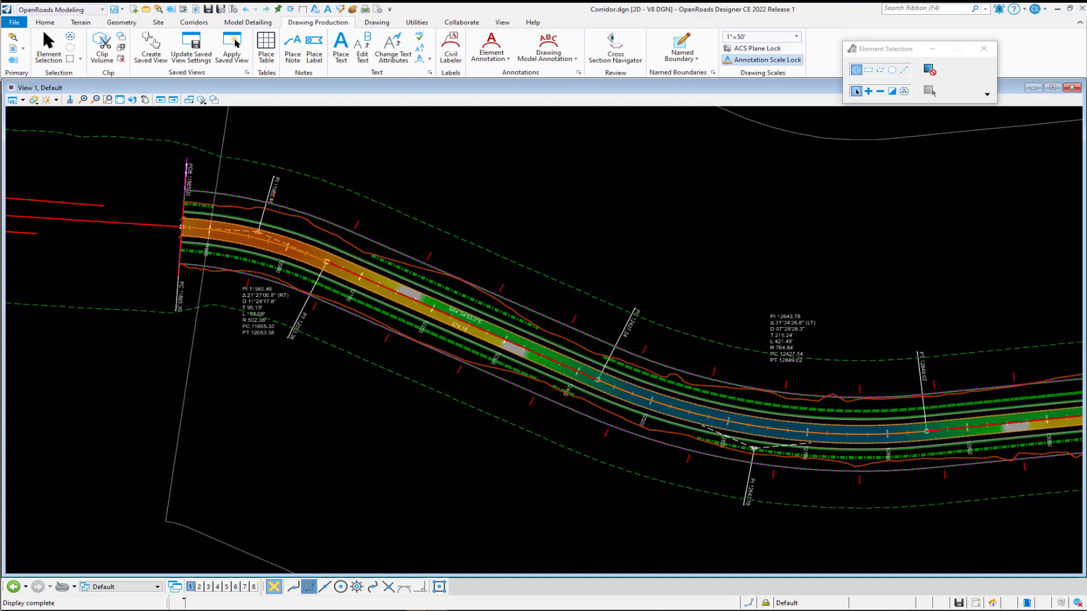
left_click(713, 73)
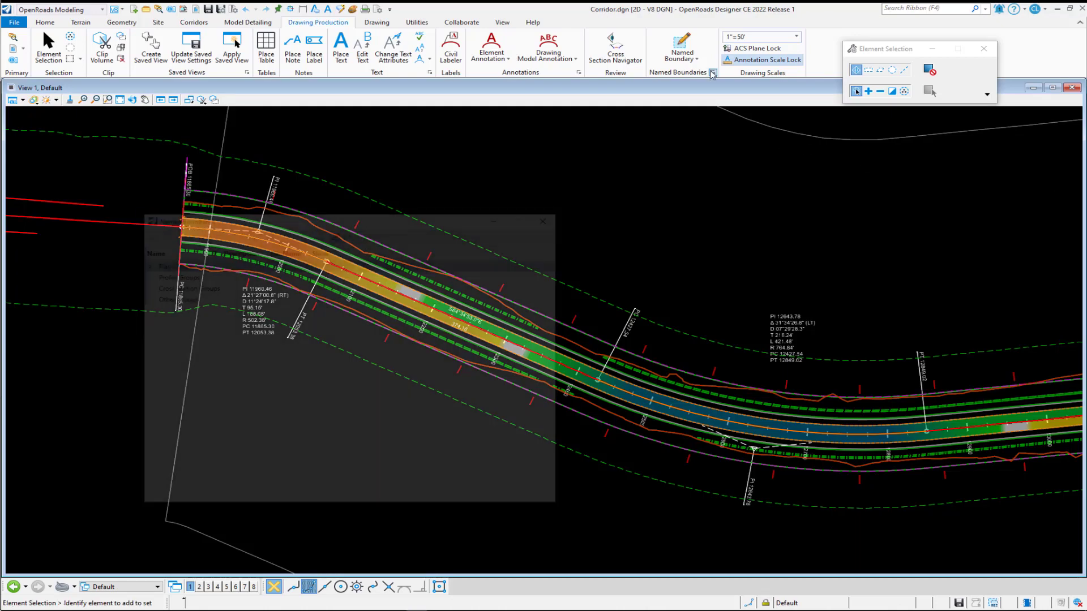
left_click(144, 266)
left_click(142, 263)
left_click(178, 276)
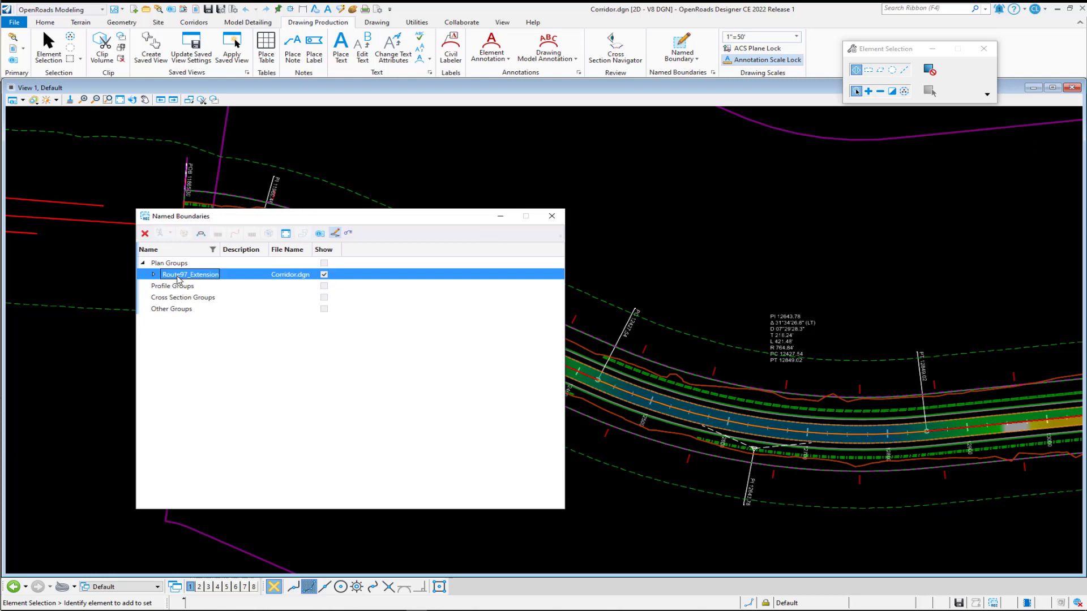
left_click(200, 233)
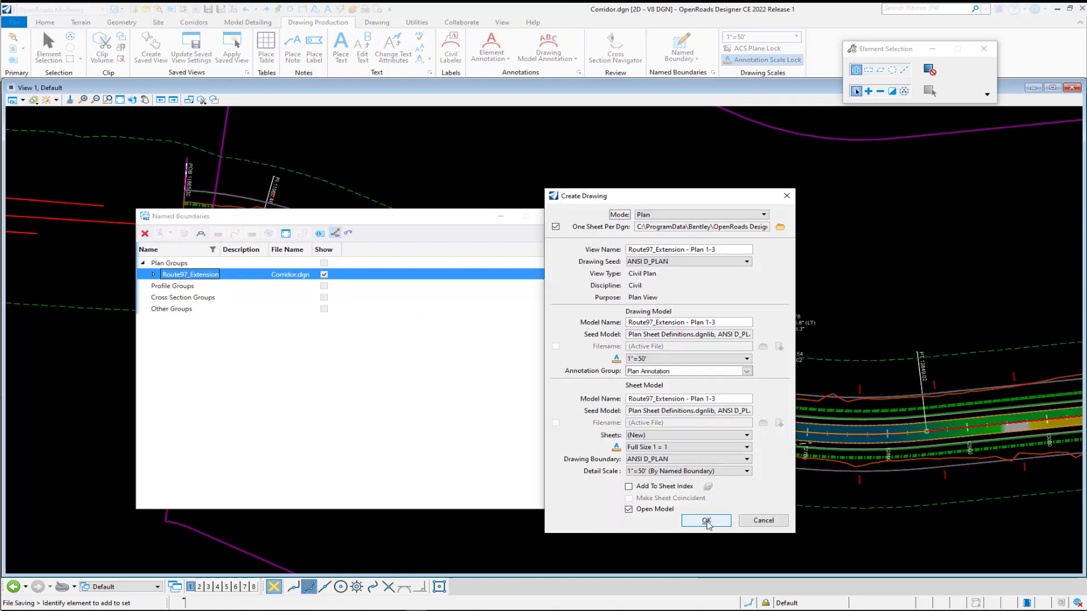
left_click(706, 521)
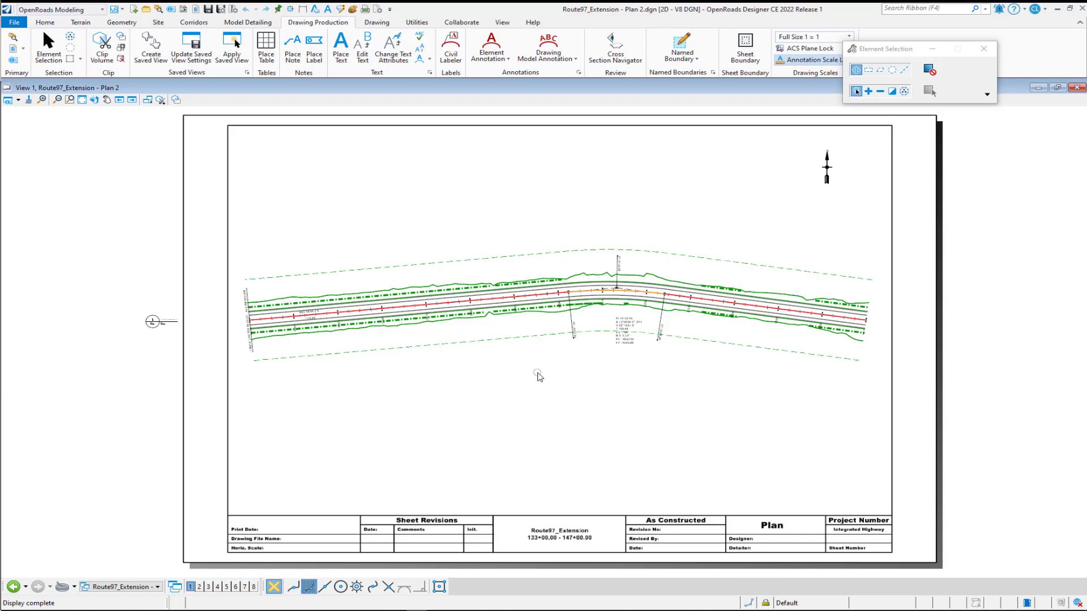
Toggle Constructions on and off in View Attributes, leaving construction elements hidden.
left_click(16, 102)
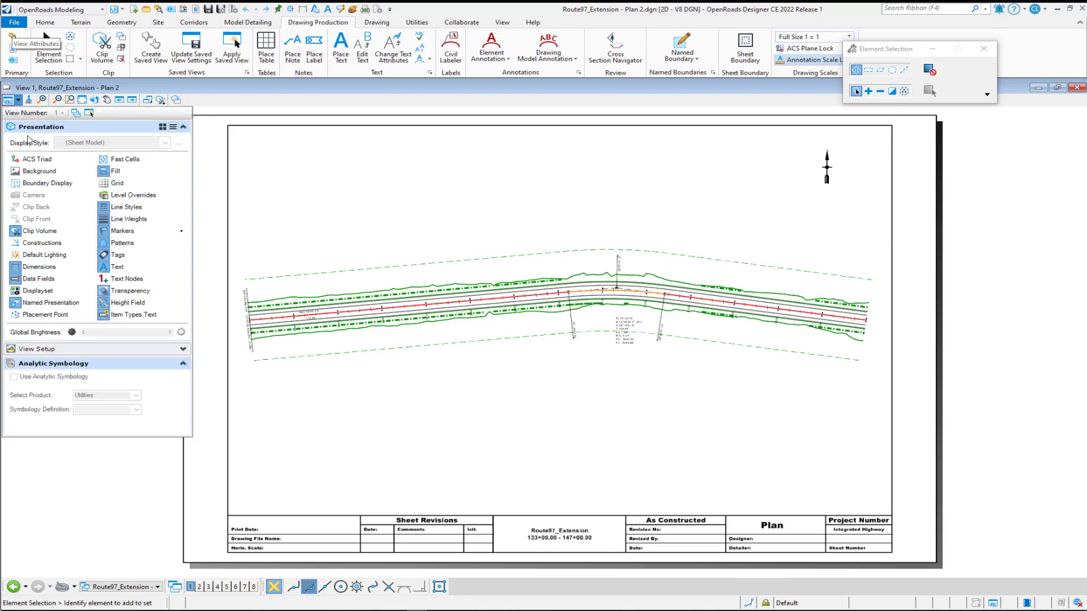
left_click(42, 243)
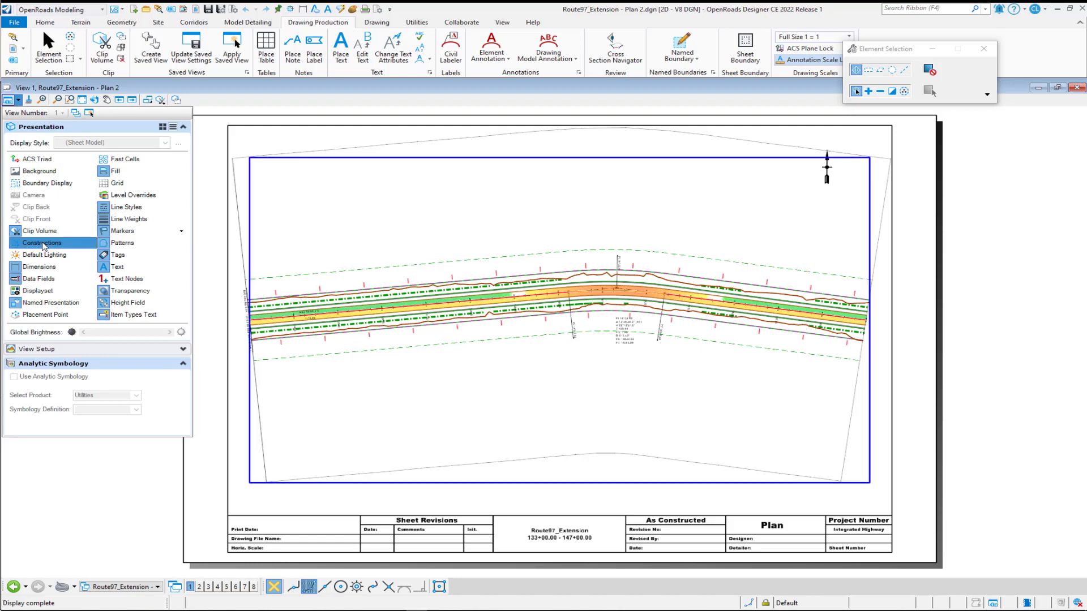
left_click(43, 244)
left_click(42, 244)
left_click(42, 244)
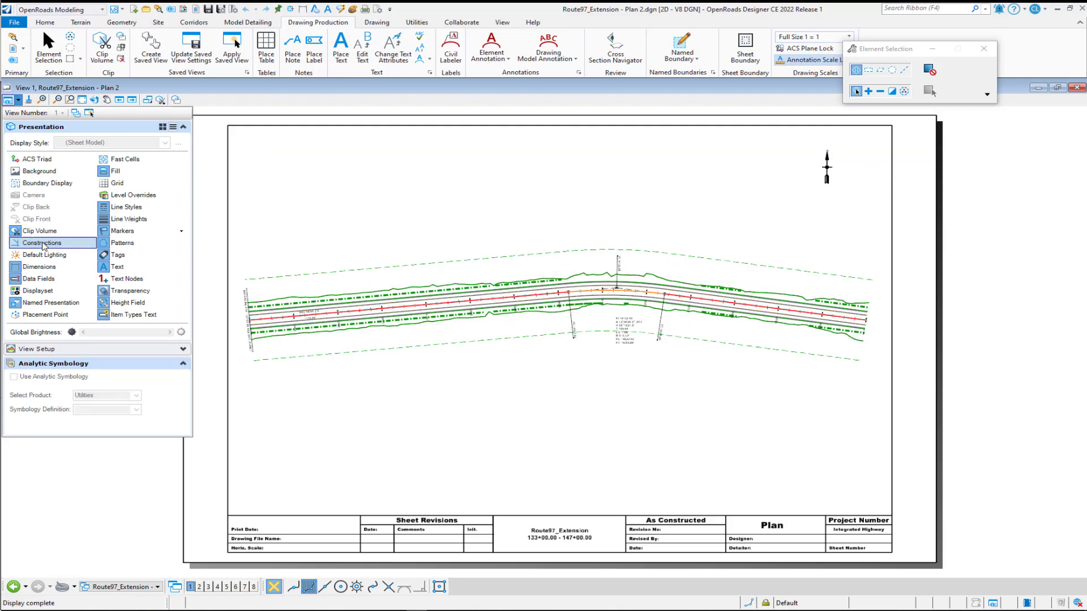
left_click(42, 243)
left_click(43, 243)
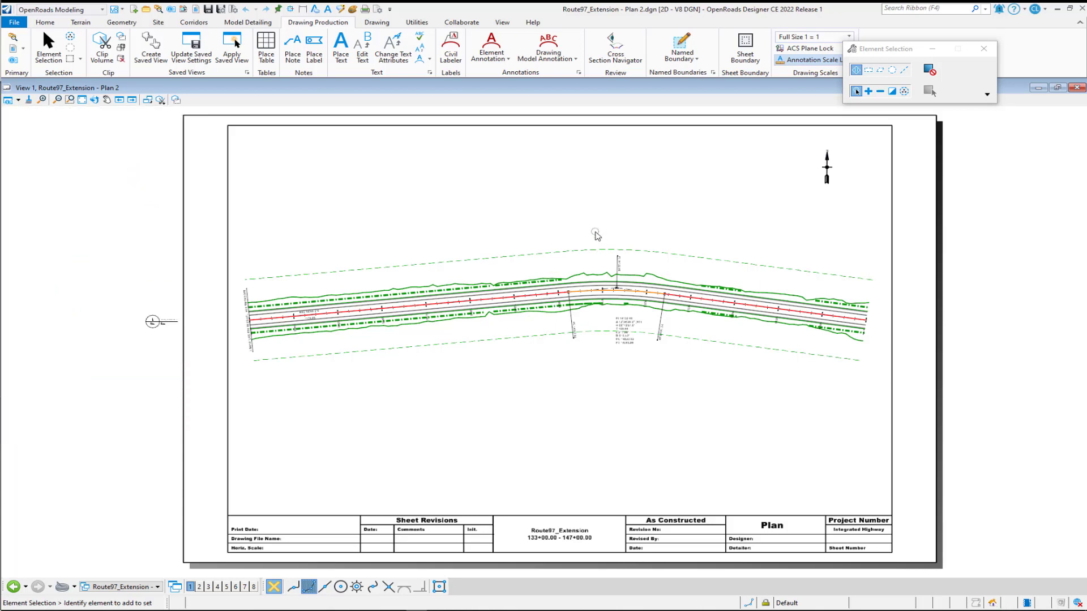
left_click(21, 23)
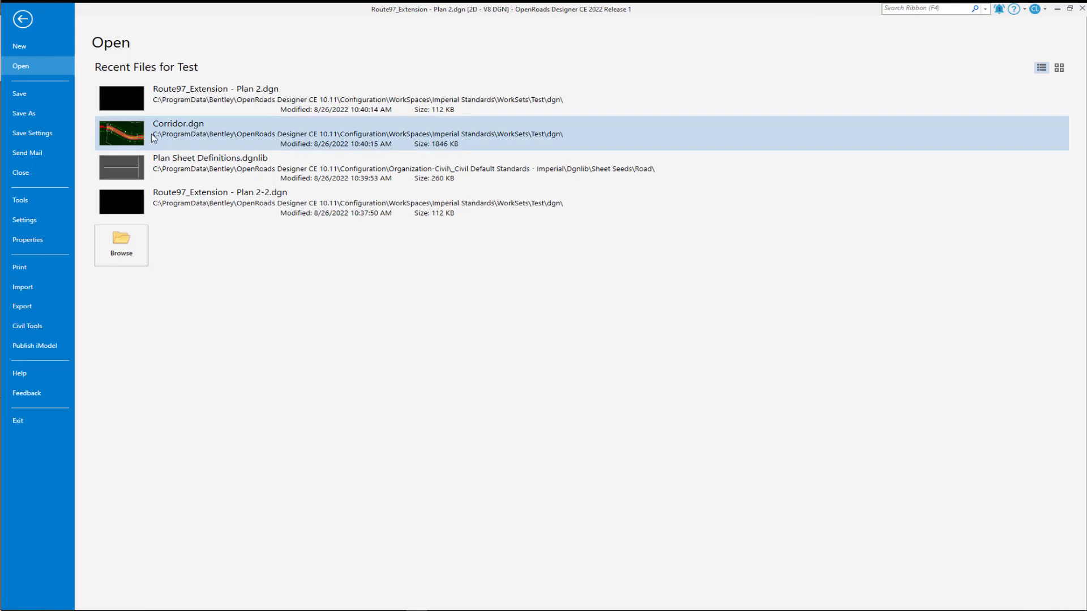
Reopen Plan Sheet Definitions.dgnlib, turn on Constructions in View Attributes, and show References.
left_click(164, 170)
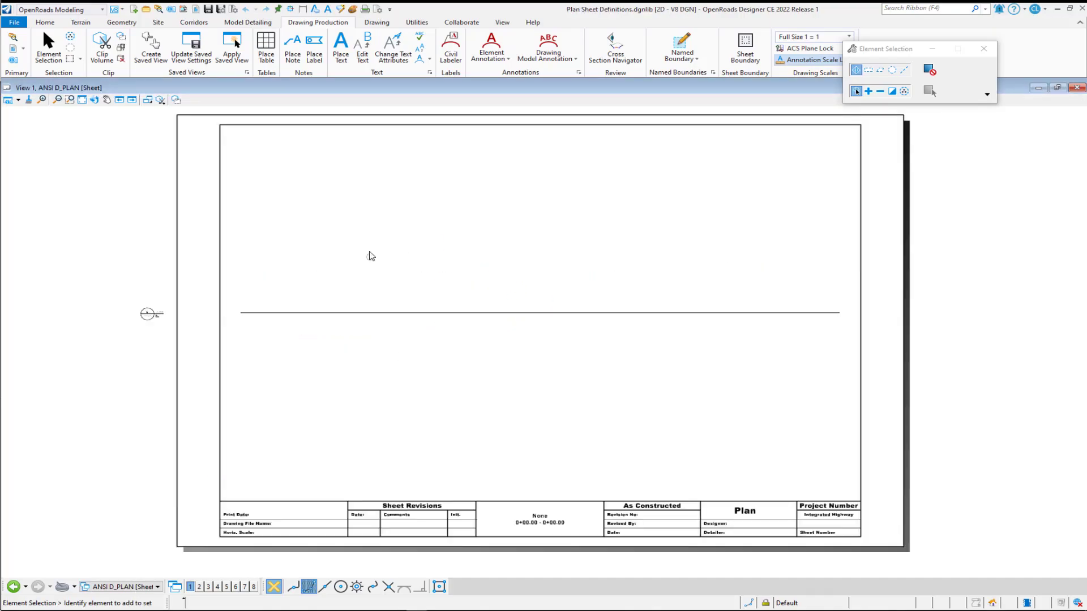
left_click(18, 102)
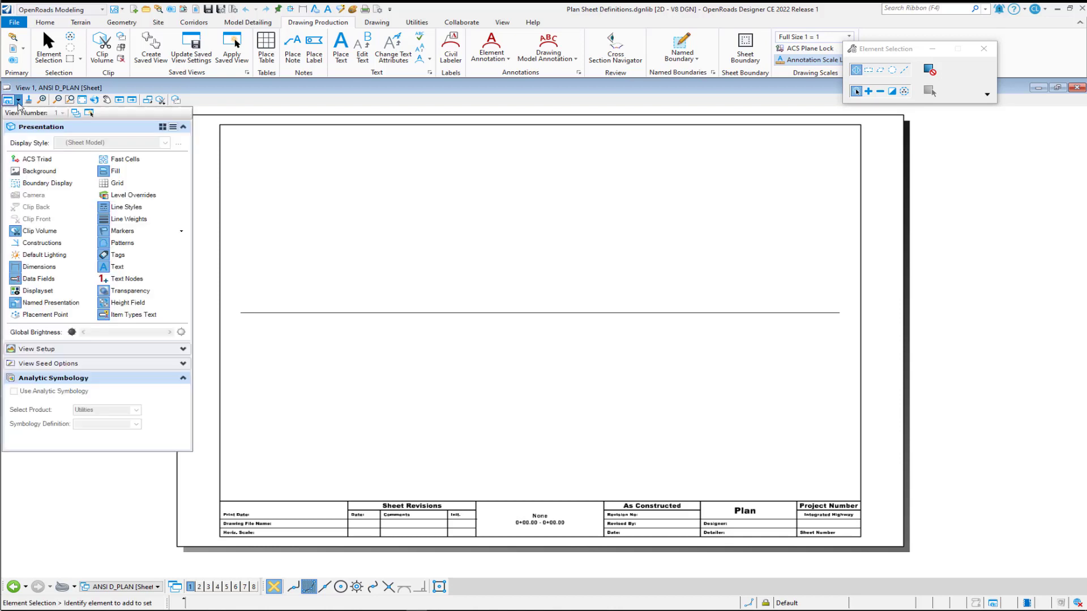
left_click(55, 243)
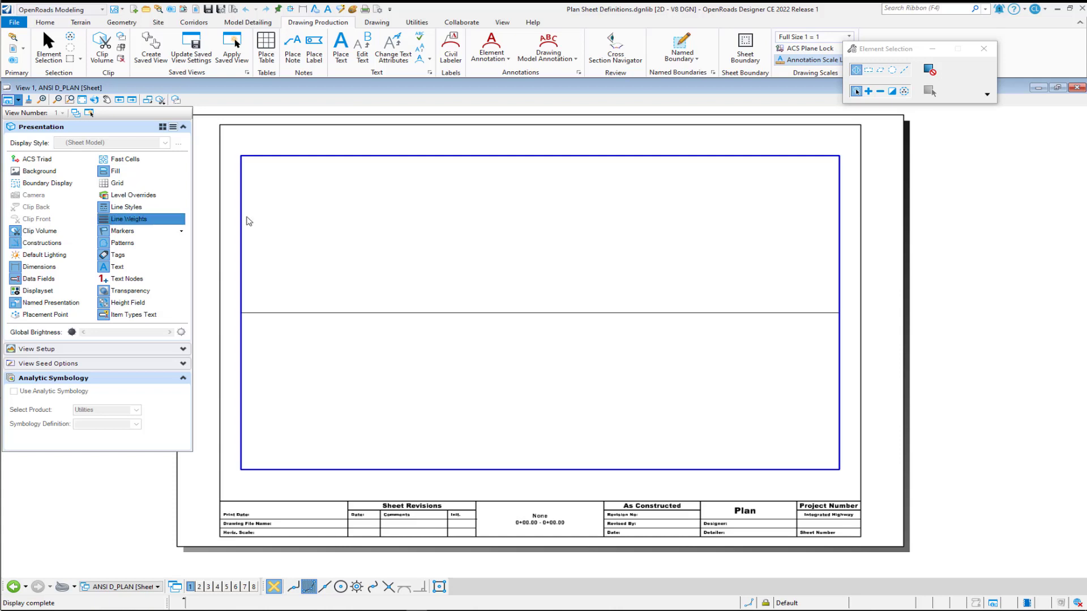
left_click(195, 9)
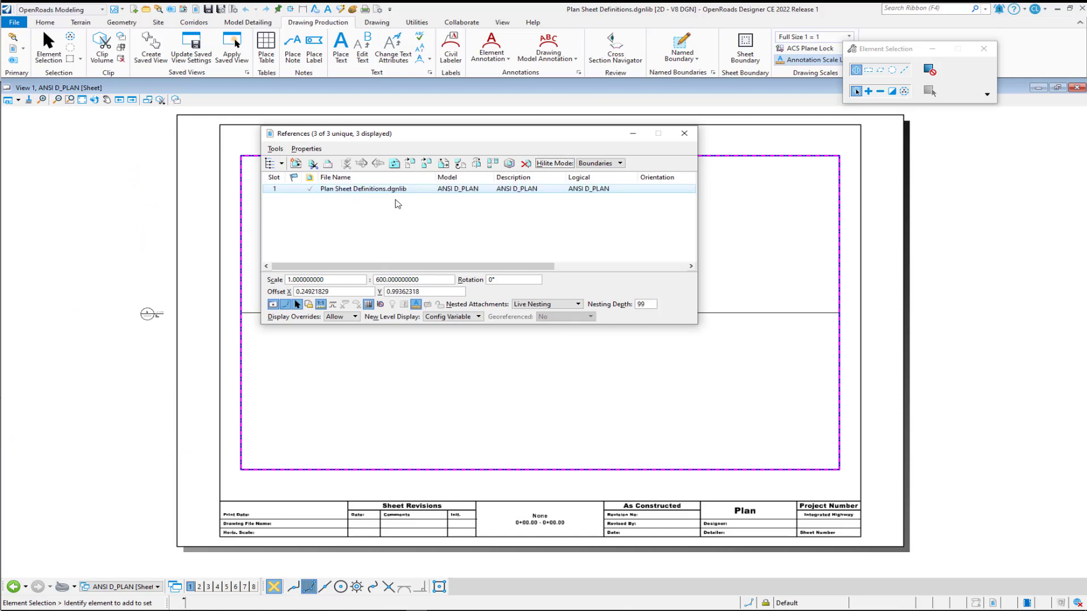
Select the drawing boundary rectangle and switch off Constructions in View Attributes.
left_click(684, 133)
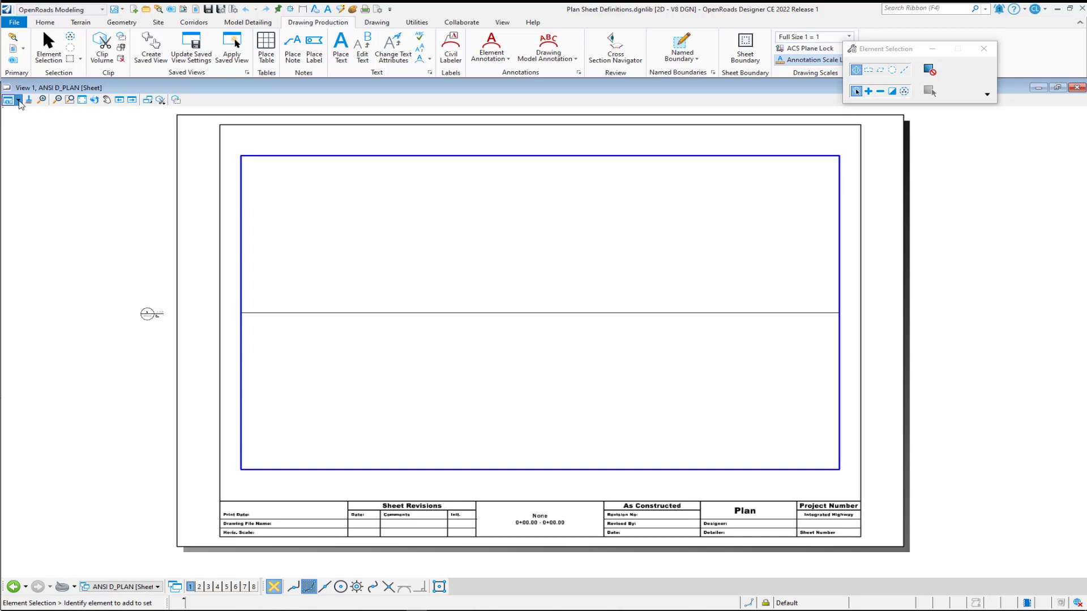
left_click(19, 100)
left_click(145, 316)
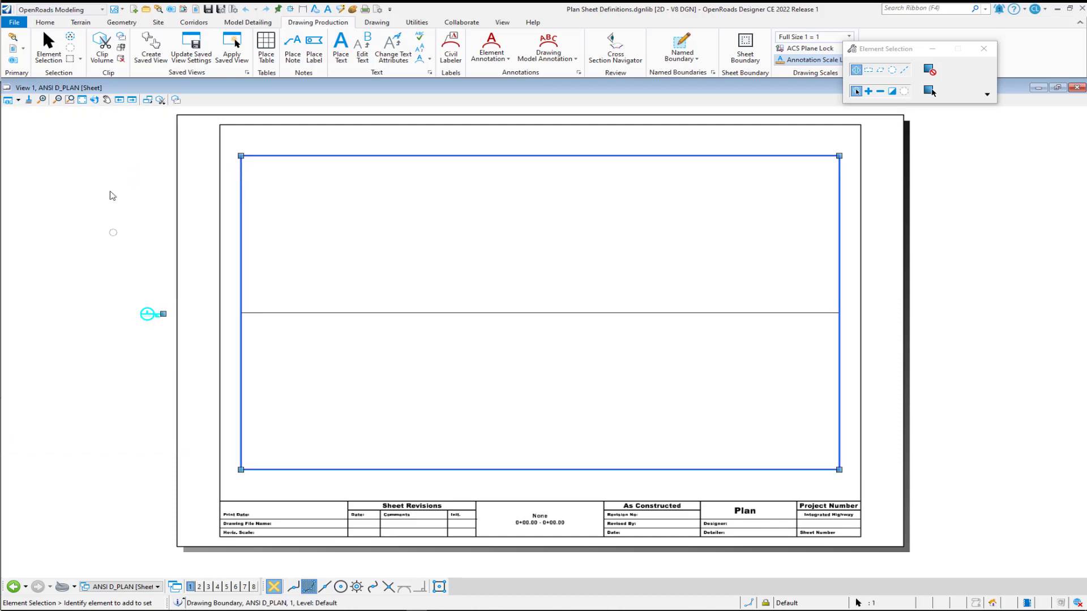
left_click(20, 102)
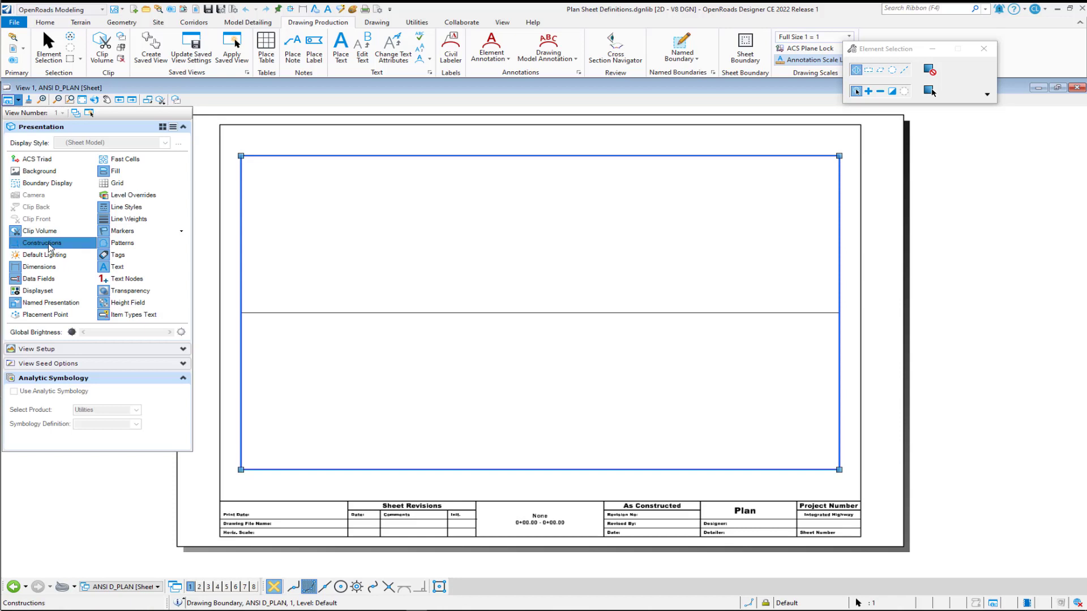
left_click(50, 244)
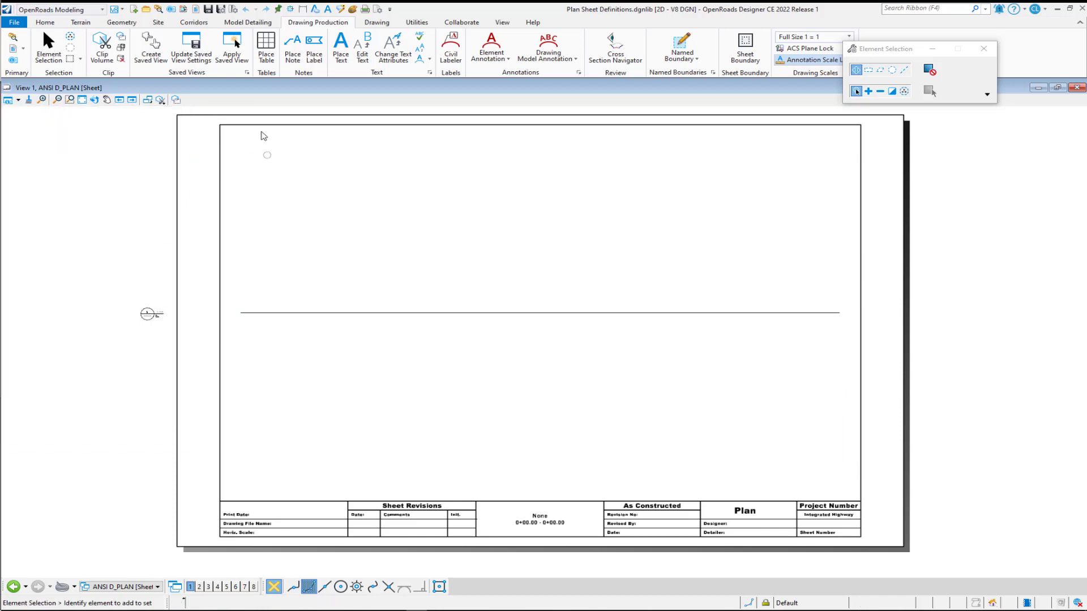
Save settings, switch to the Multi-Model Views layout, and save settings again.
left_click(220, 9)
left_click(131, 589)
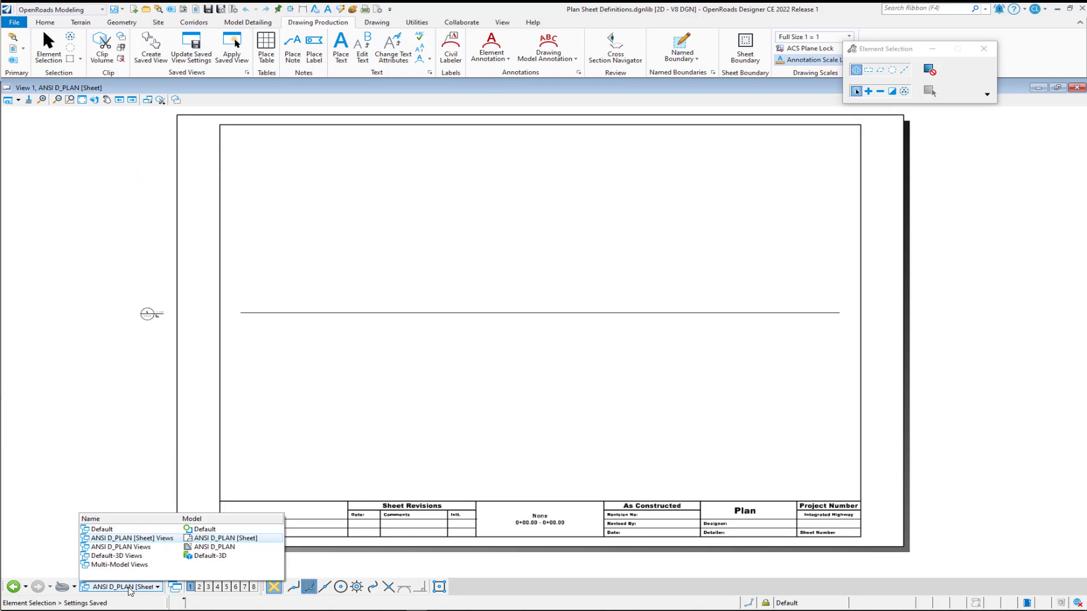
left_click(119, 565)
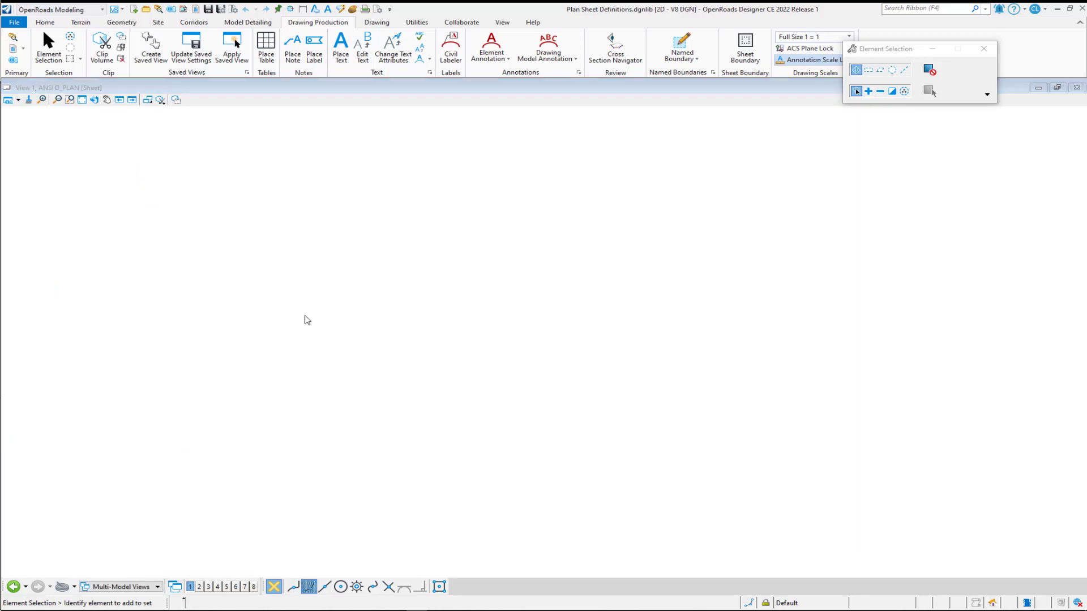
left_click(221, 9)
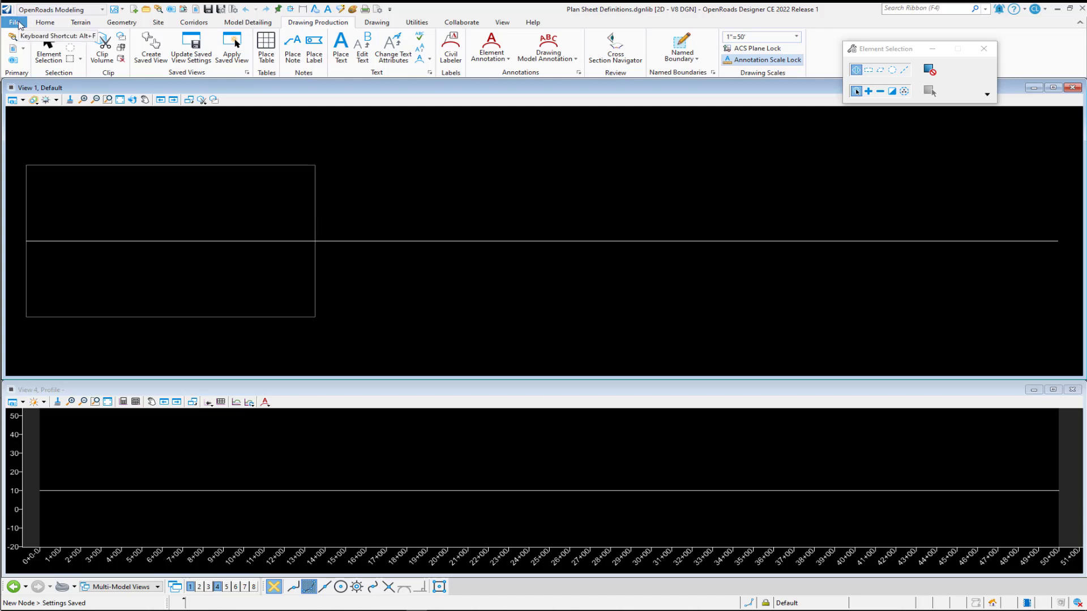
Bring up the recent files list on the File Open page.
left_click(18, 23)
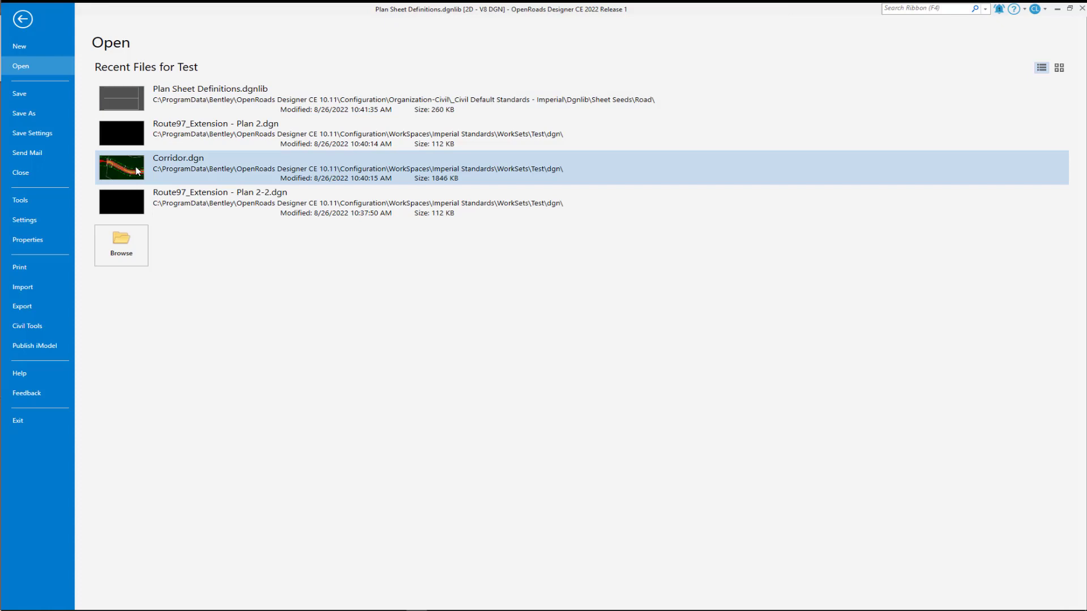